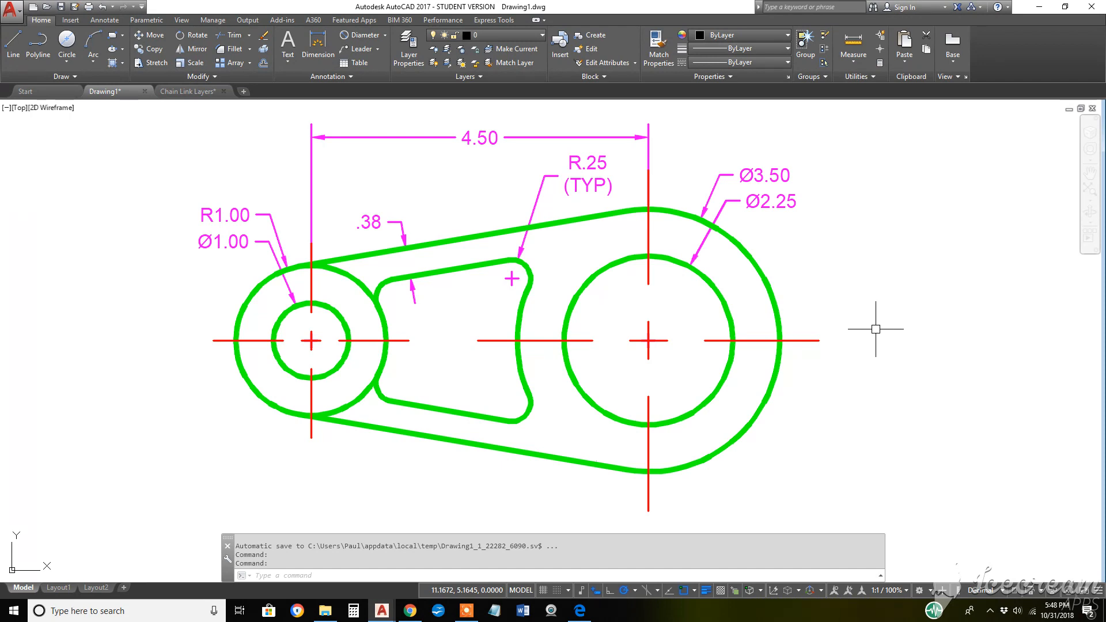
Start a new drawing and create a layer named Object.
mouse_move(230, 92)
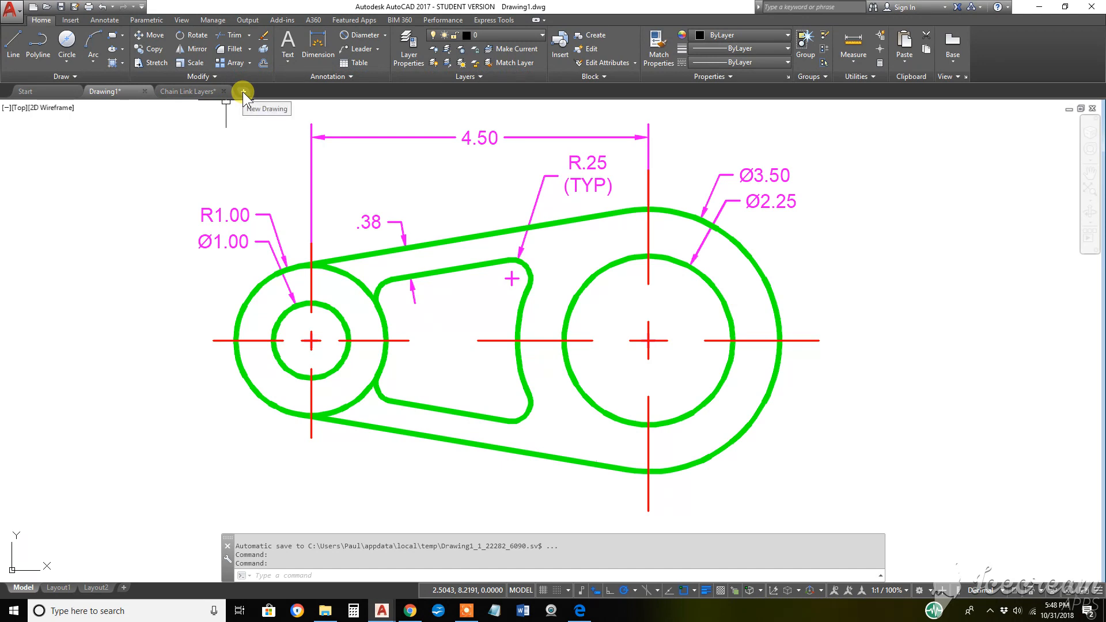
click(243, 92)
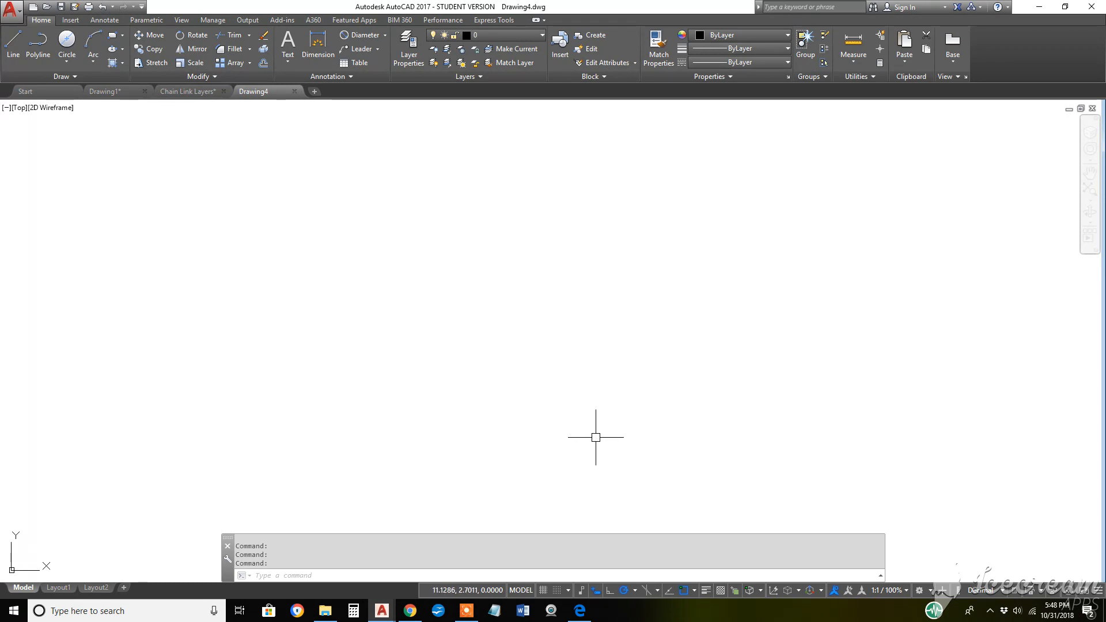
click(407, 36)
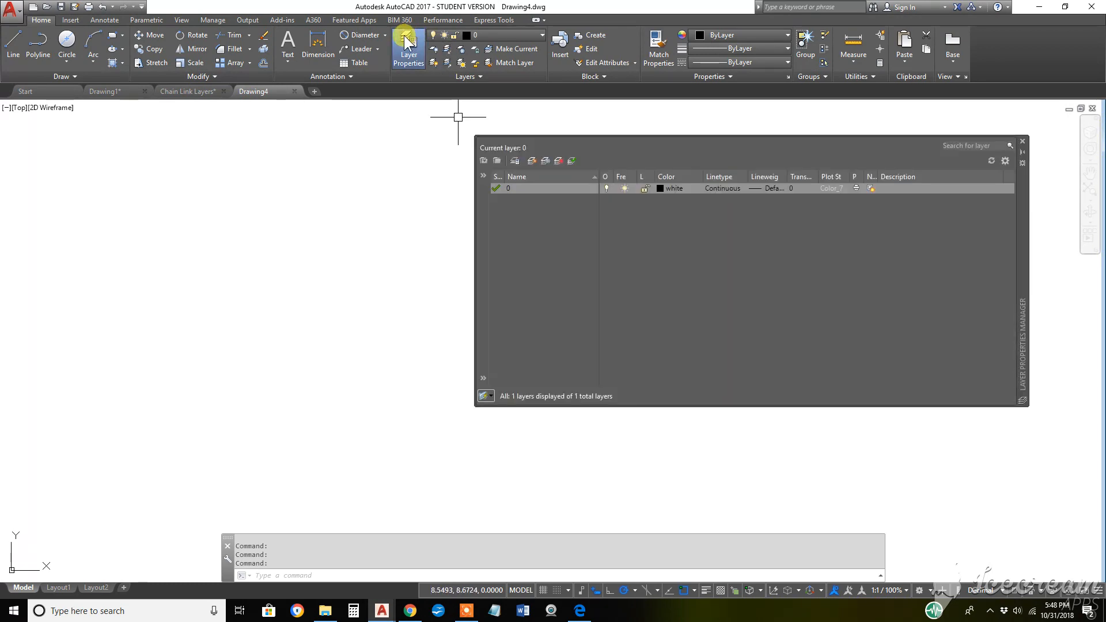
click(531, 162)
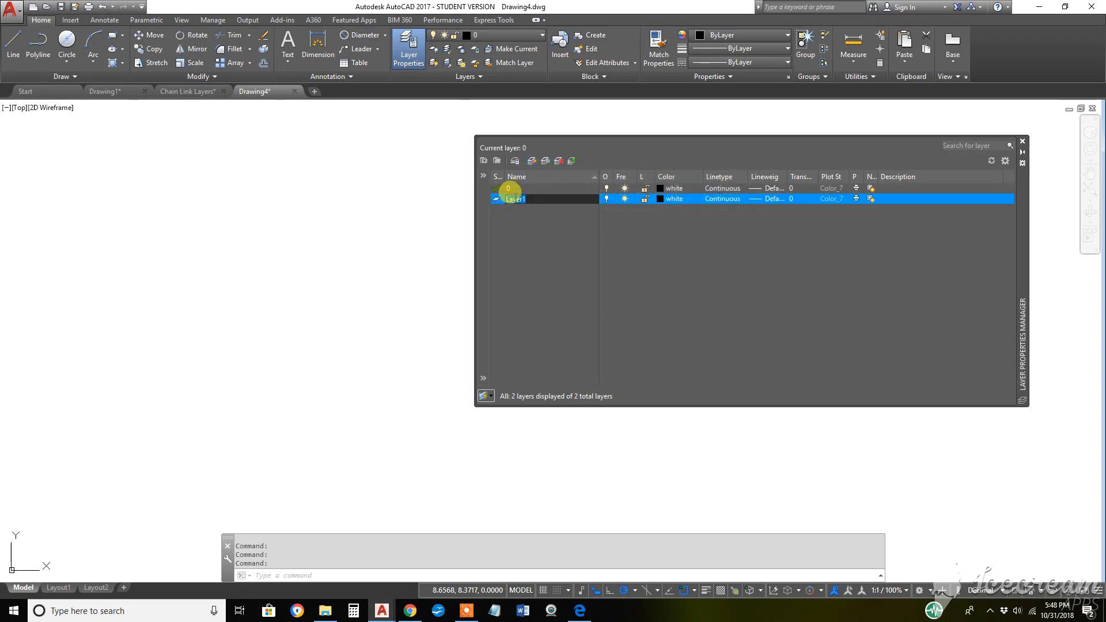
text(Ob)
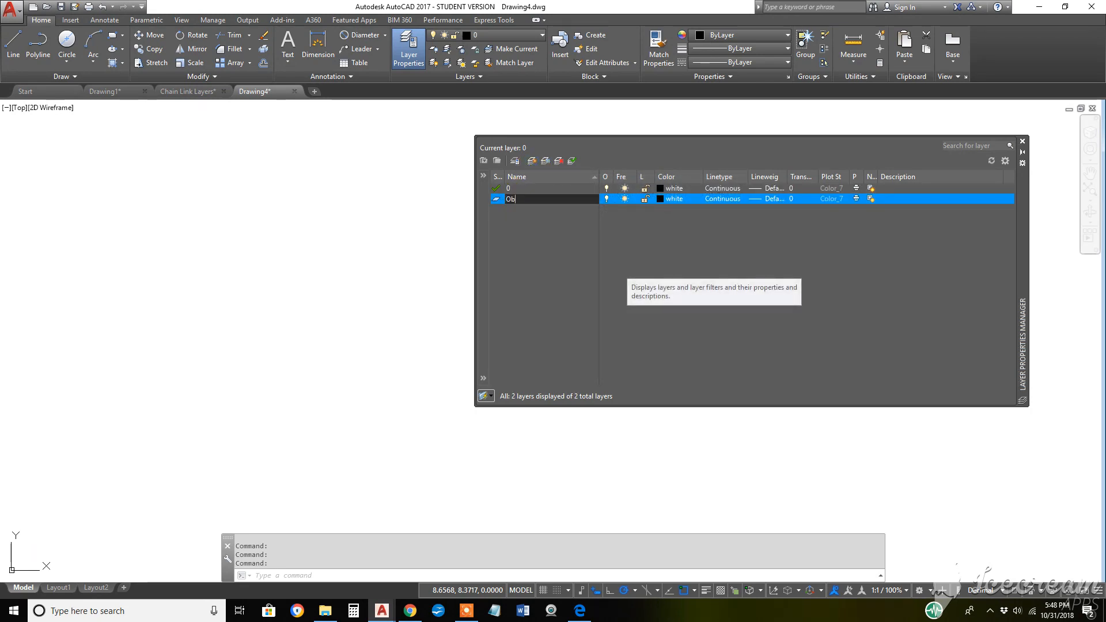
text(ject)
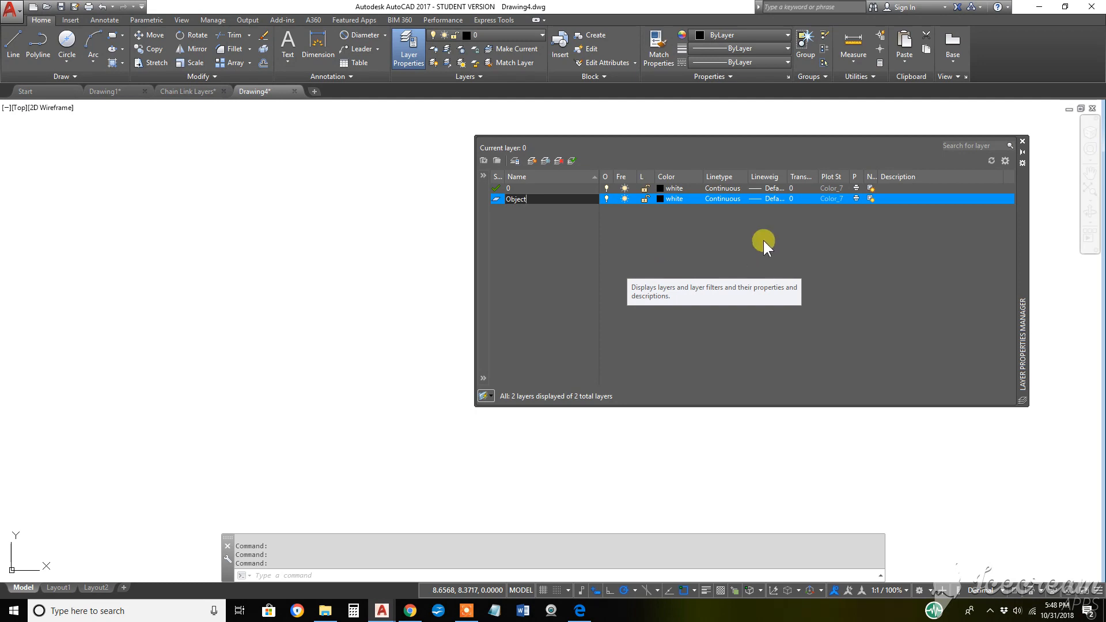
Set the Object layer's color to green and its lineweight to 0.50 mm.
click(671, 199)
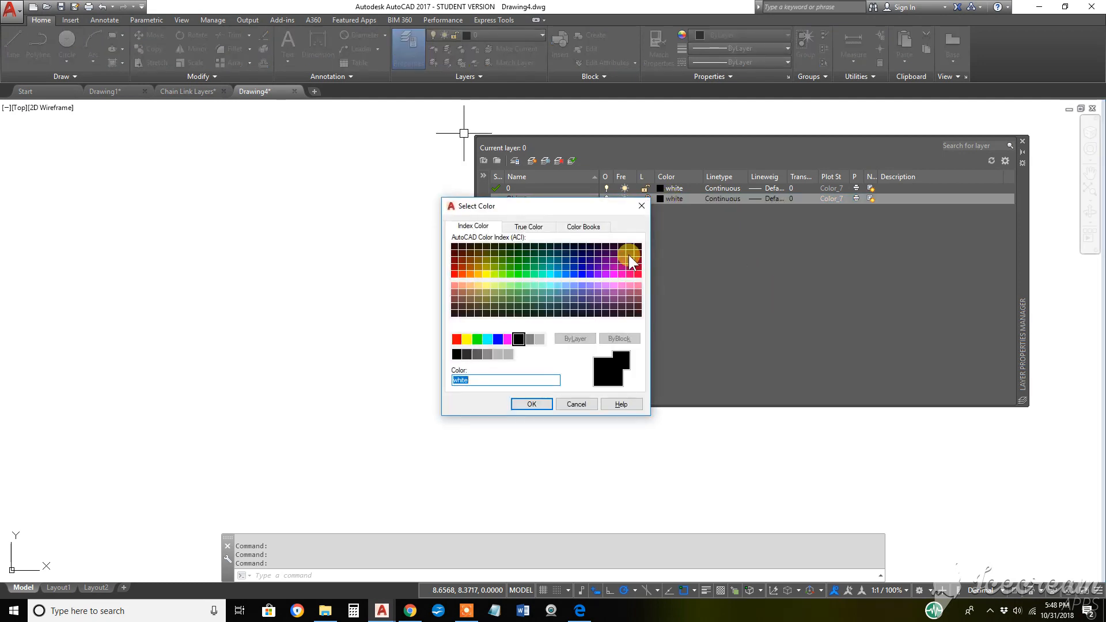
click(478, 339)
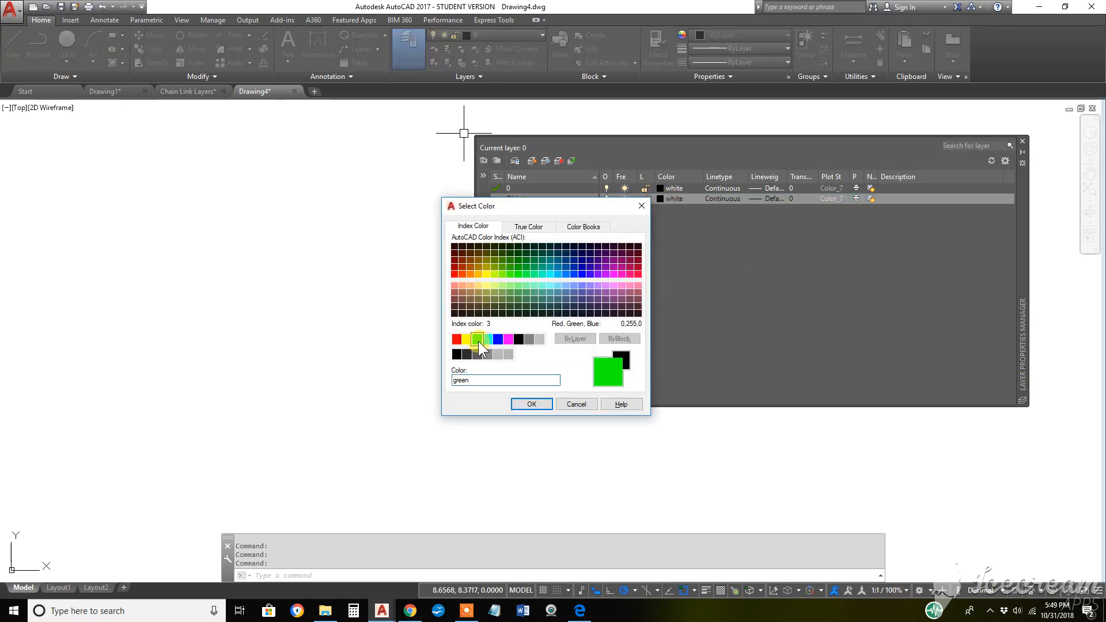
click(534, 405)
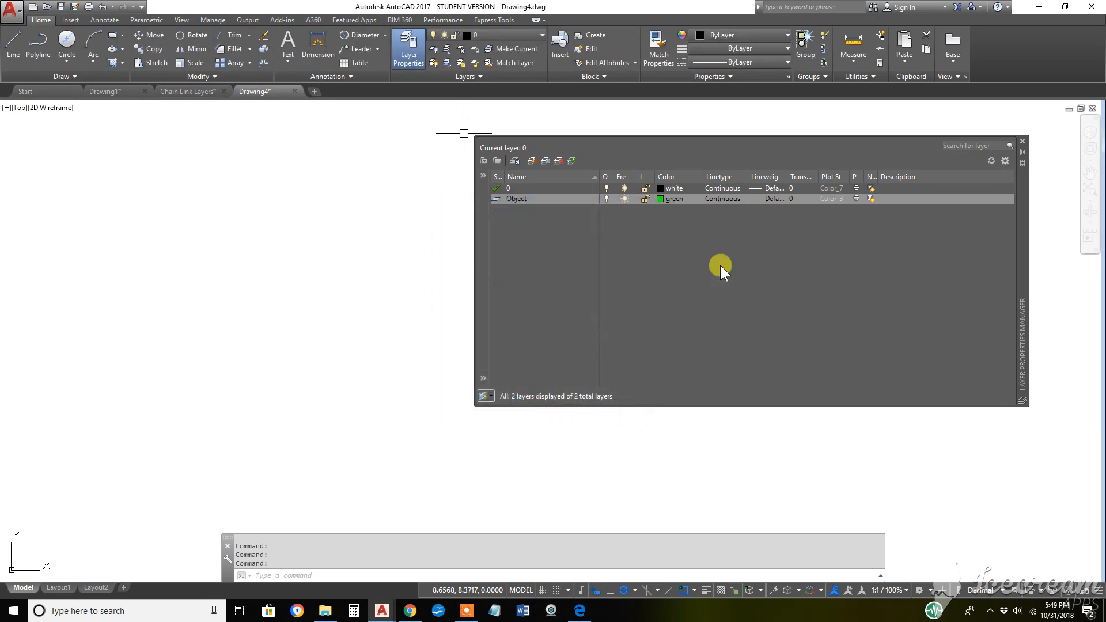
click(772, 200)
drag(617, 268, 613, 299)
click(519, 273)
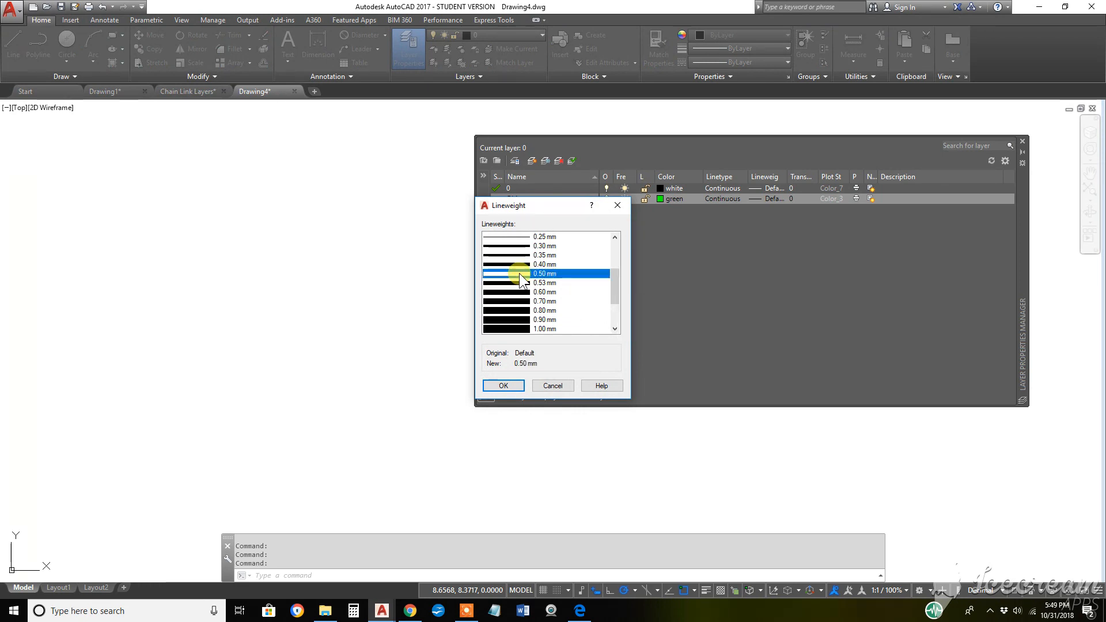
click(502, 386)
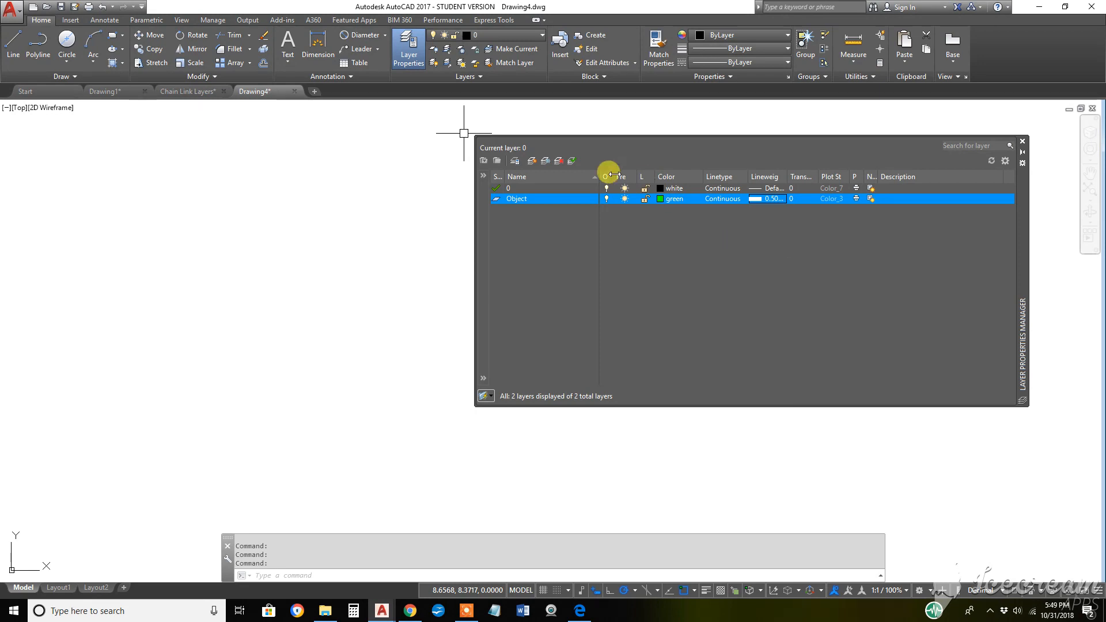
Create a layer named Center based on layer 0 and set its color to red.
click(525, 188)
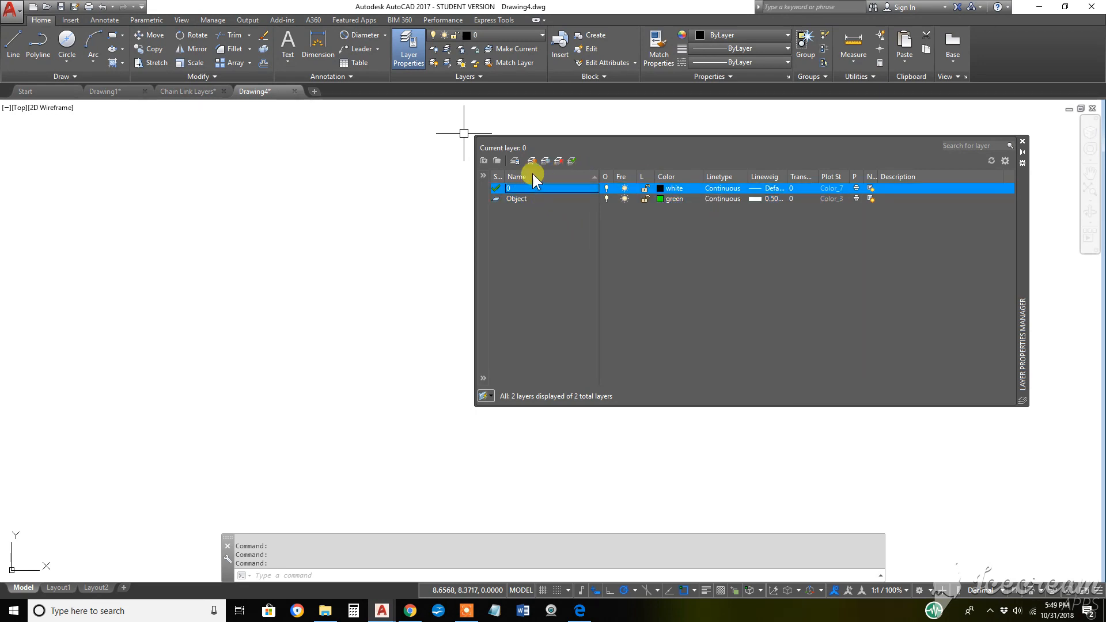
click(532, 160)
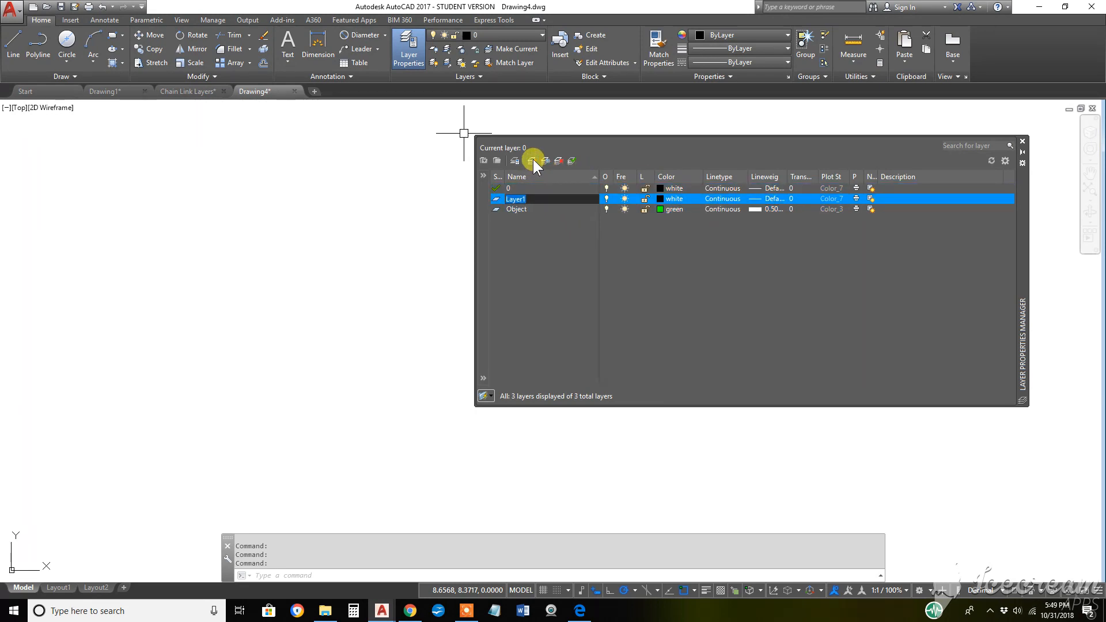
text(Center)
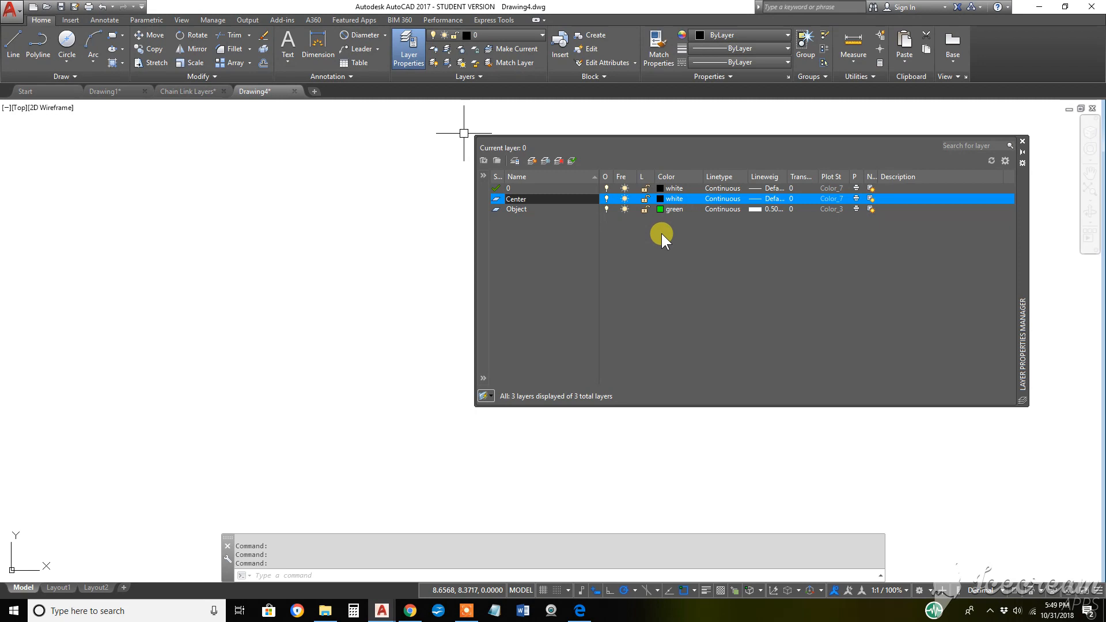
click(672, 198)
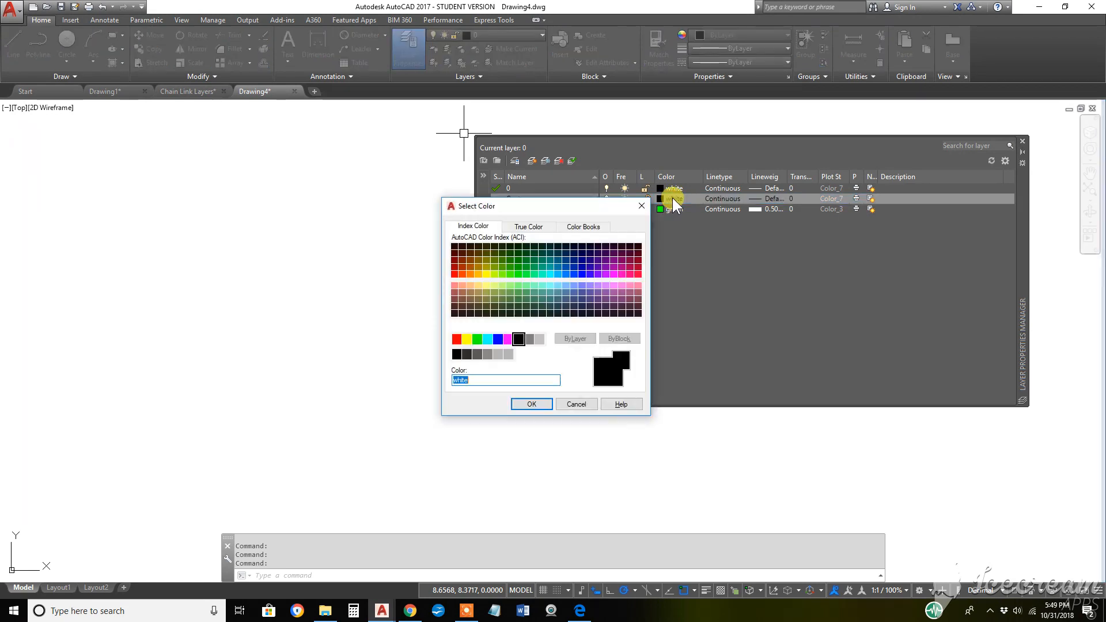
click(457, 339)
click(532, 404)
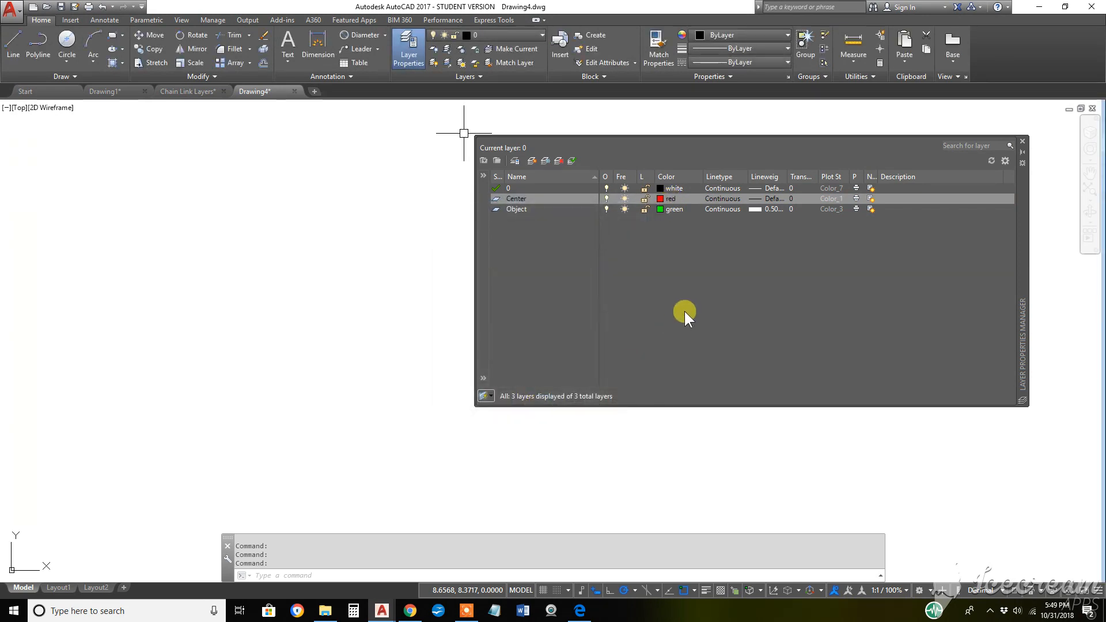
Load the CENTER, CENTER2 and CENTERX2 linetypes from acad.lin and assign CENTER to the Center layer.
click(721, 198)
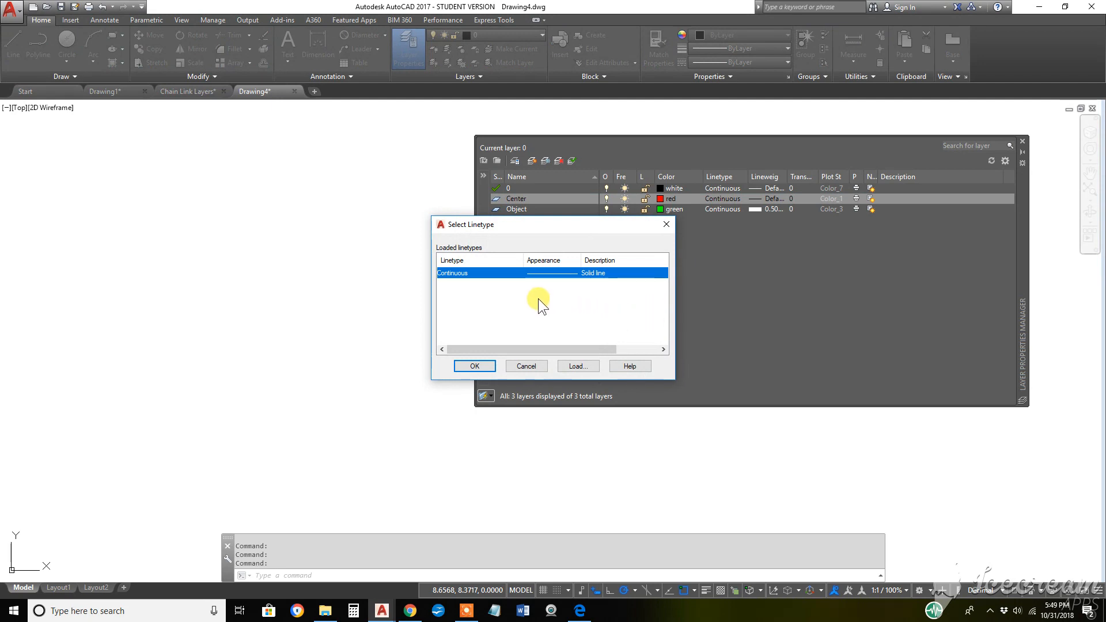
click(577, 367)
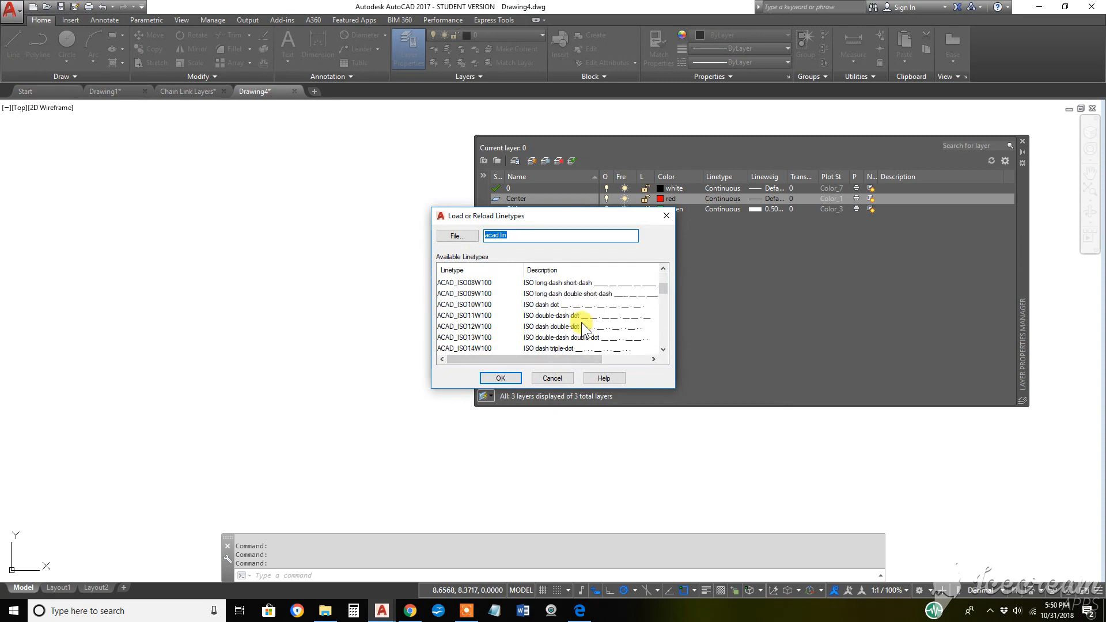
scroll(582, 327, down, 3)
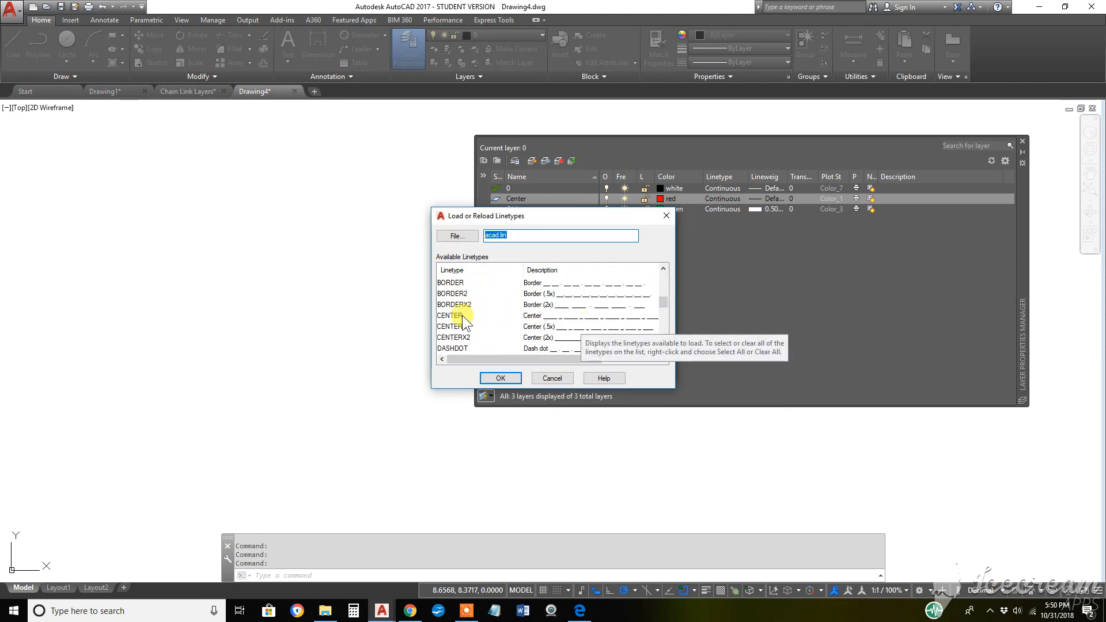
click(454, 315)
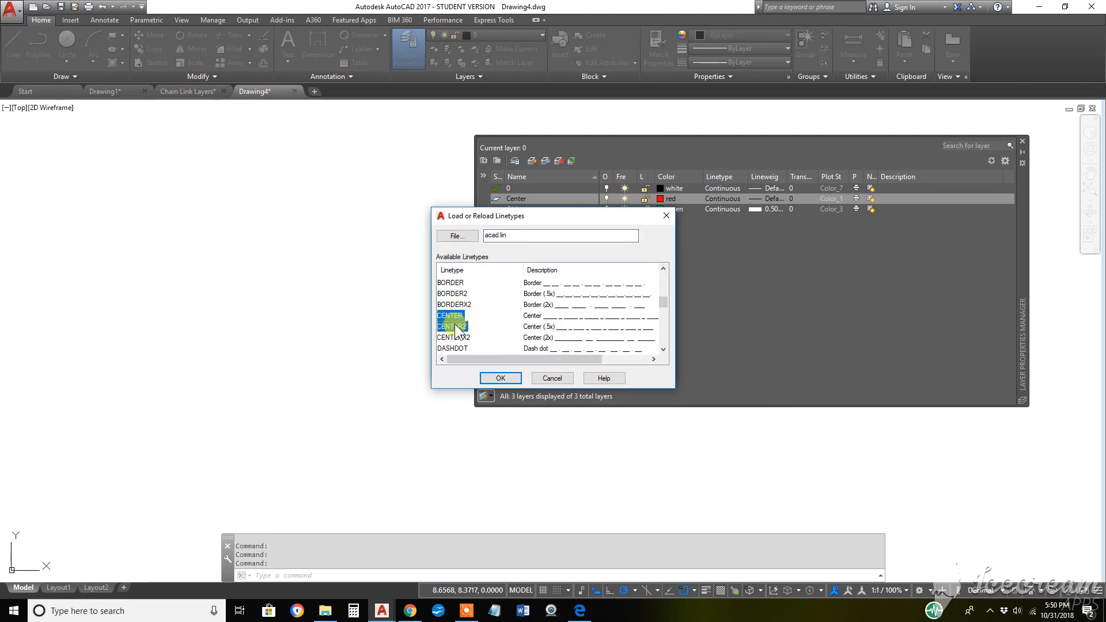
drag(458, 332, 460, 341)
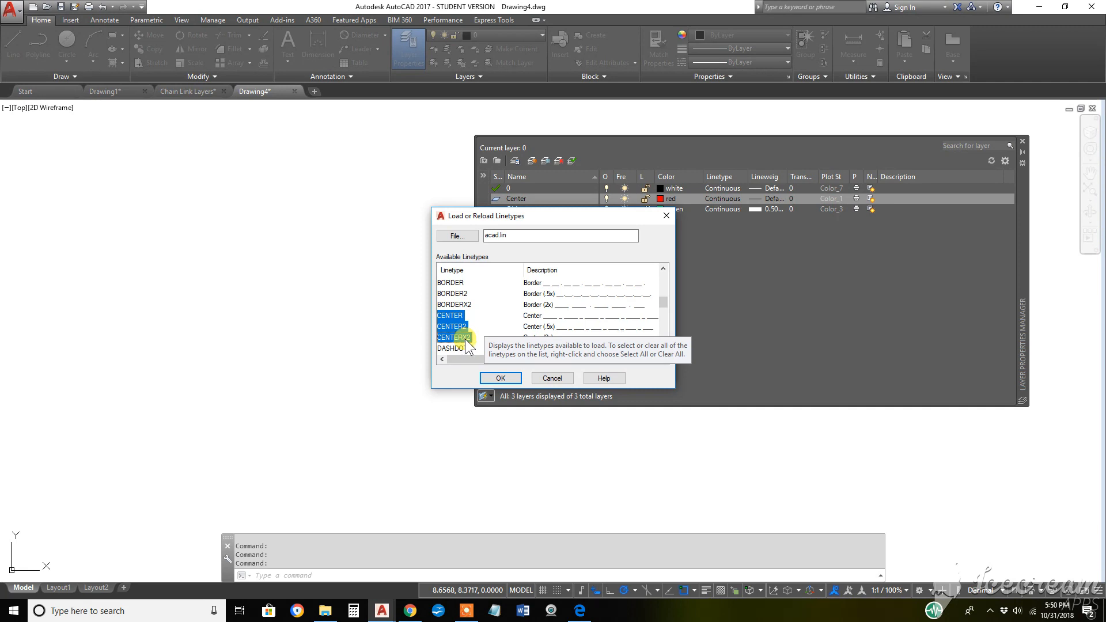
click(506, 378)
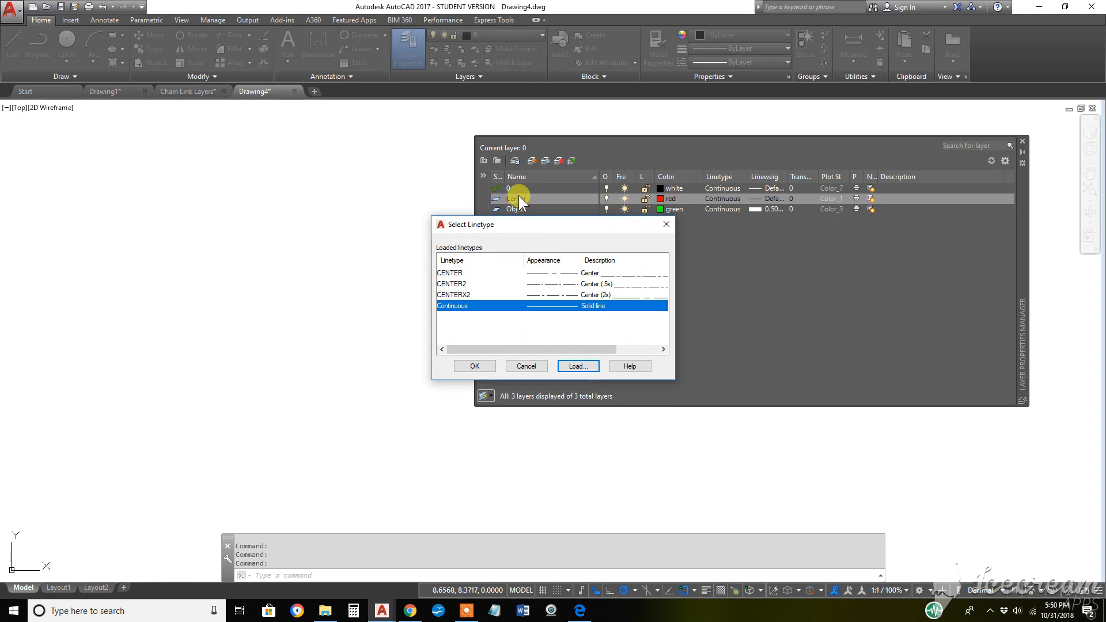
click(453, 274)
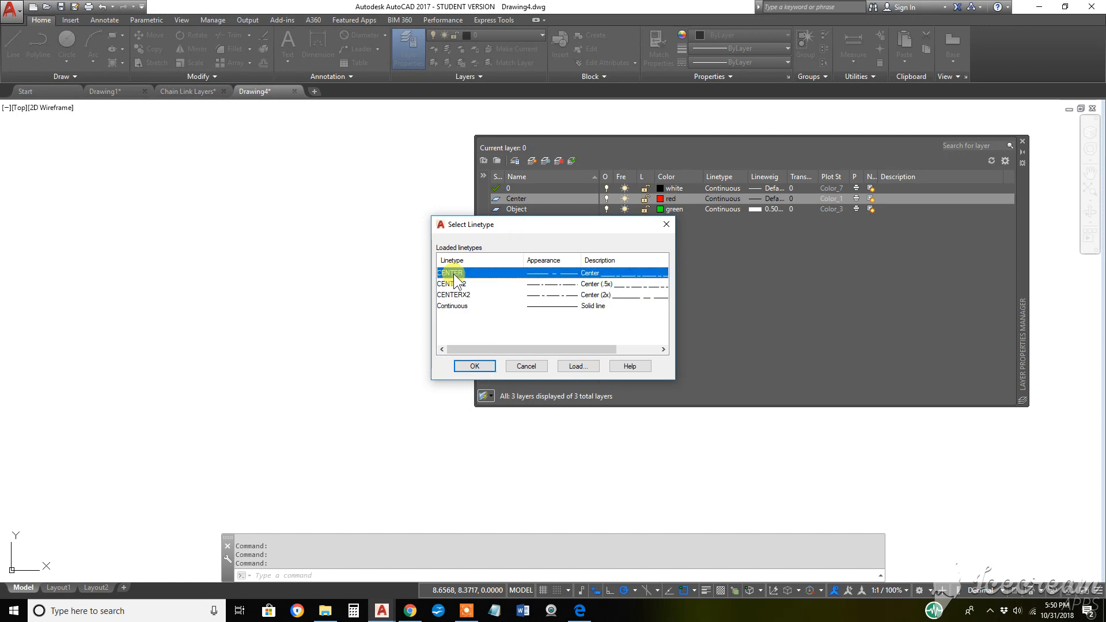
click(475, 366)
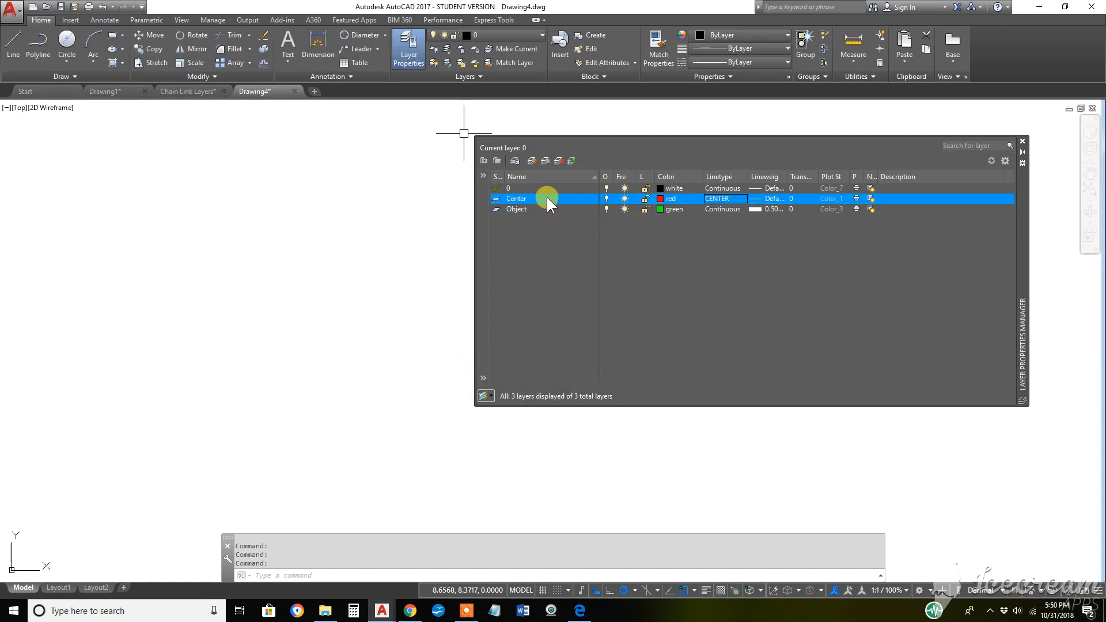
Create a red layer named Center2 based on the Center layer and assign it the CENTER2 linetype.
click(532, 160)
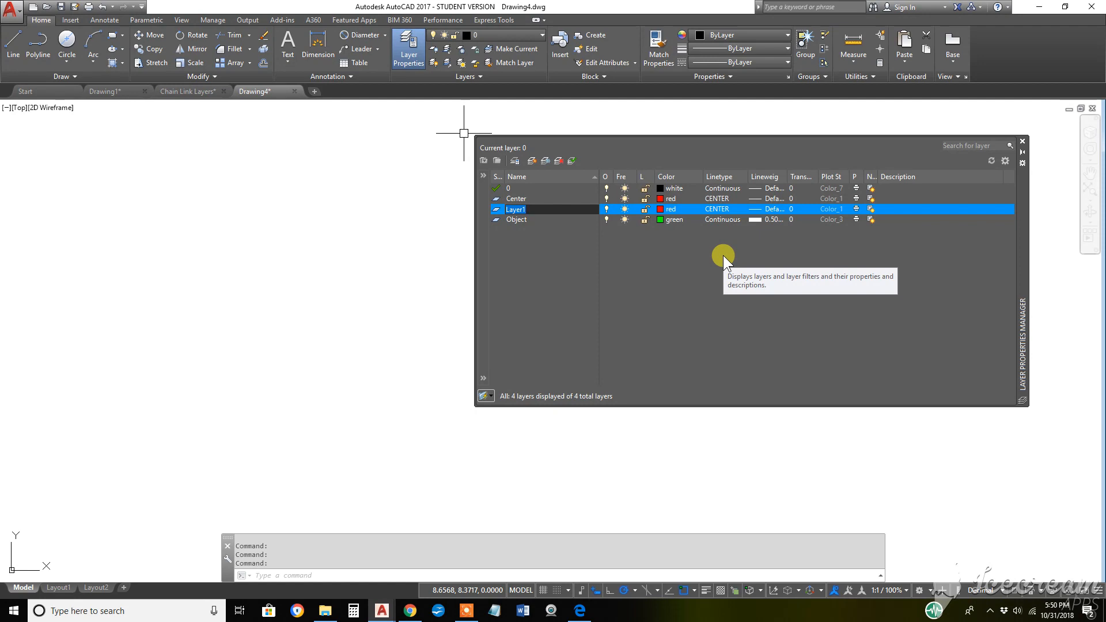
text(Cen)
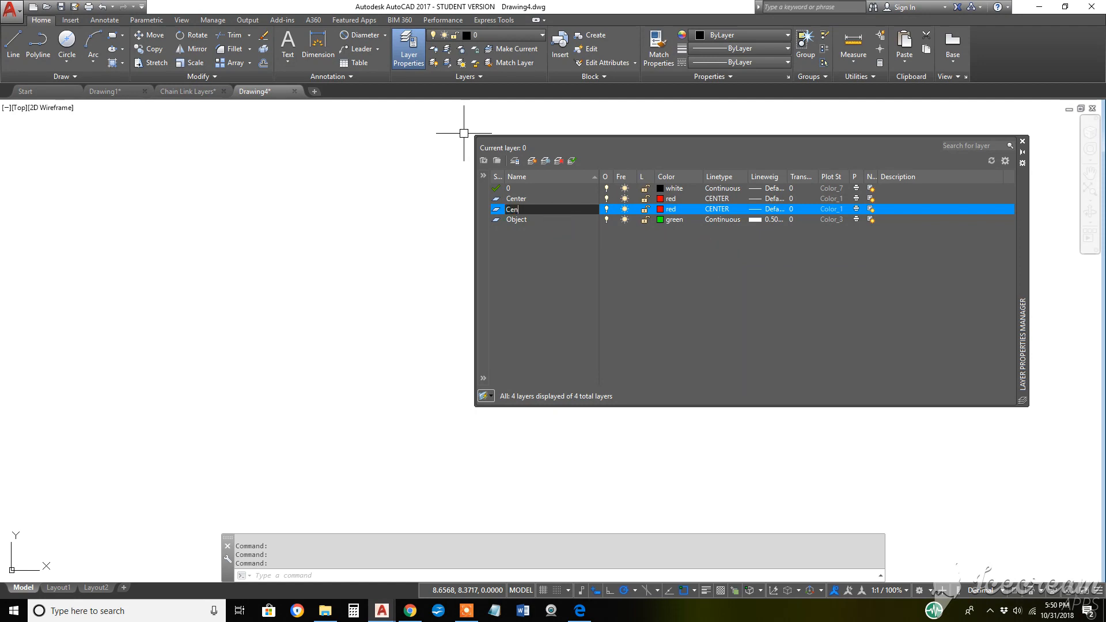
text(ter)
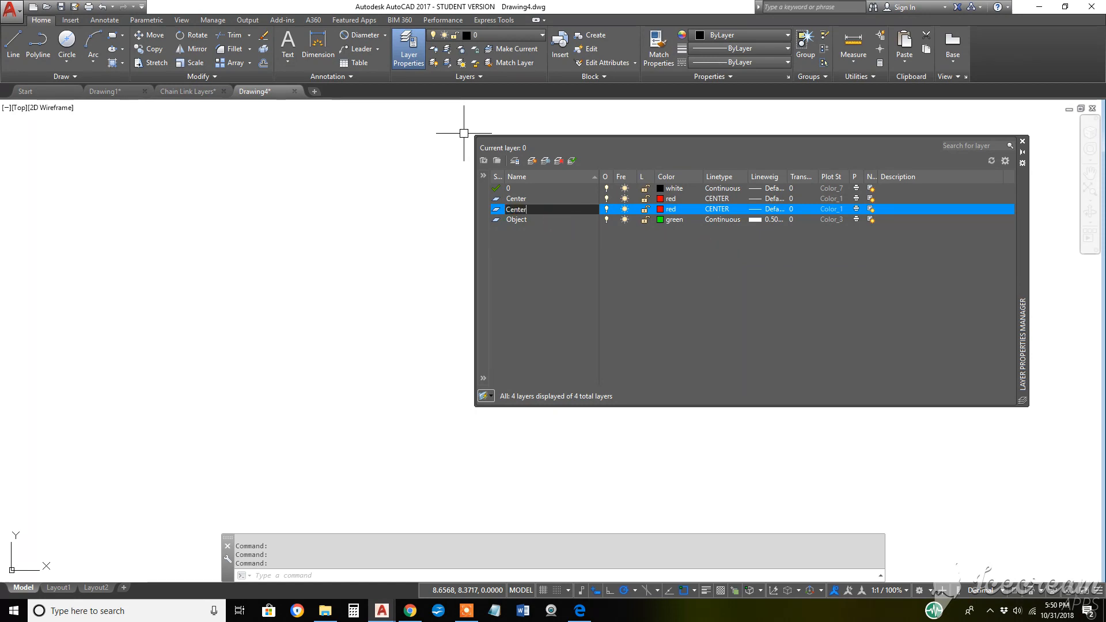
text(2)
click(717, 210)
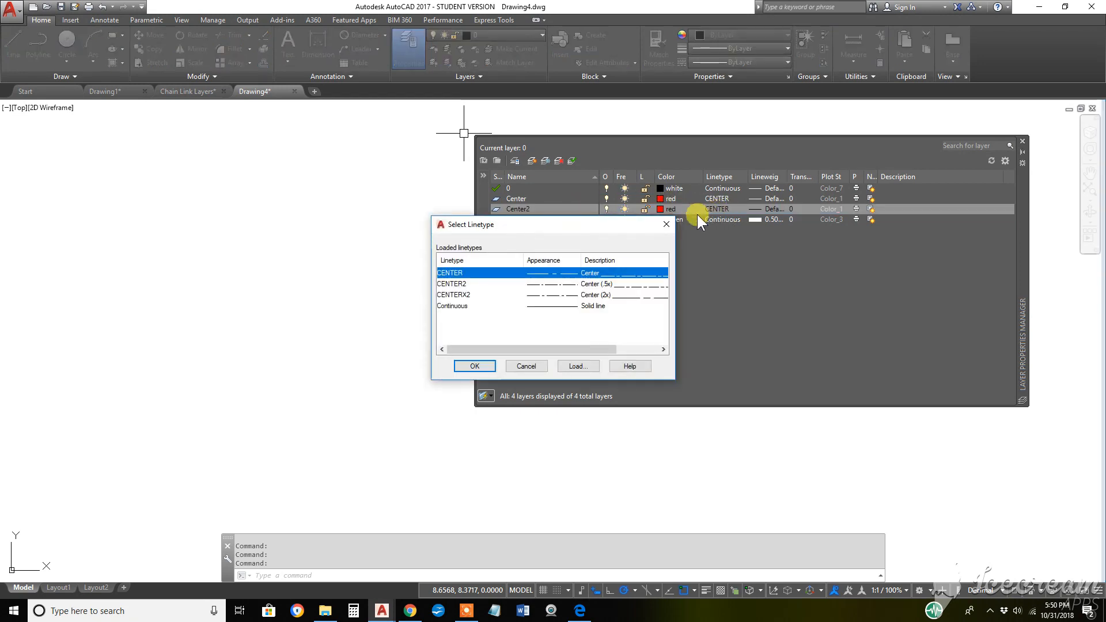
click(452, 284)
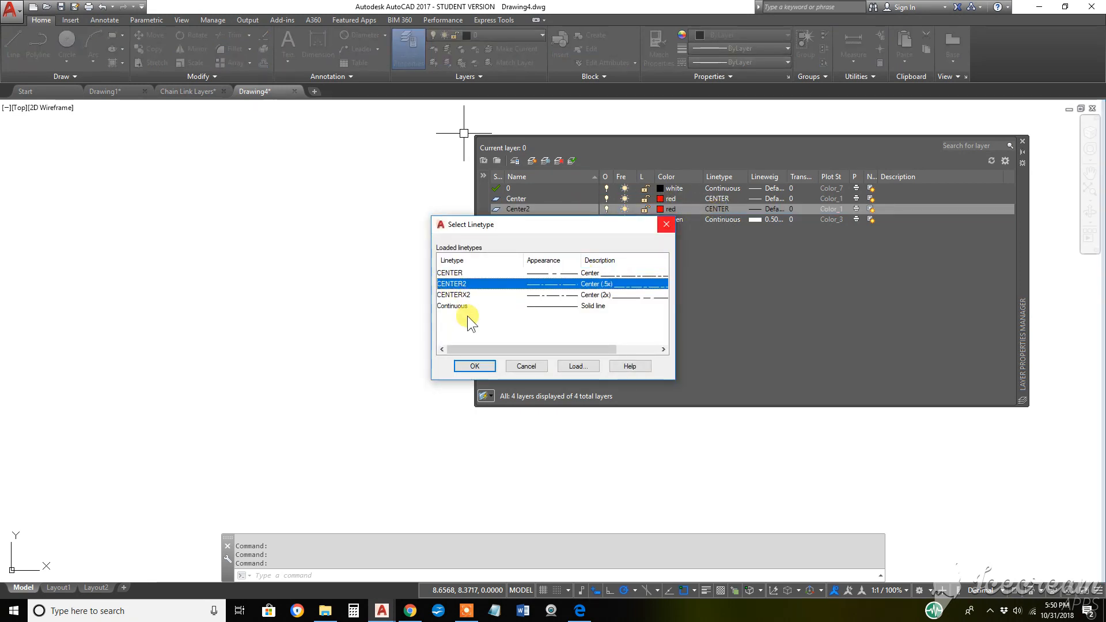
click(474, 366)
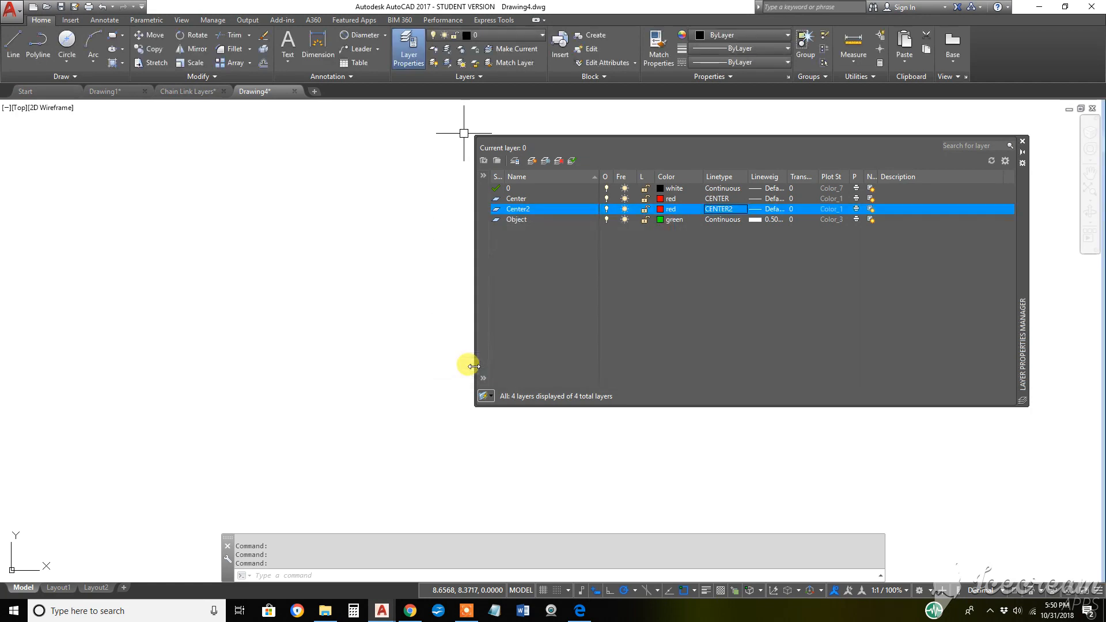
Create a red layer named CenterX2 based on the Center2 layer and assign it the CENTERX2 linetype.
click(532, 161)
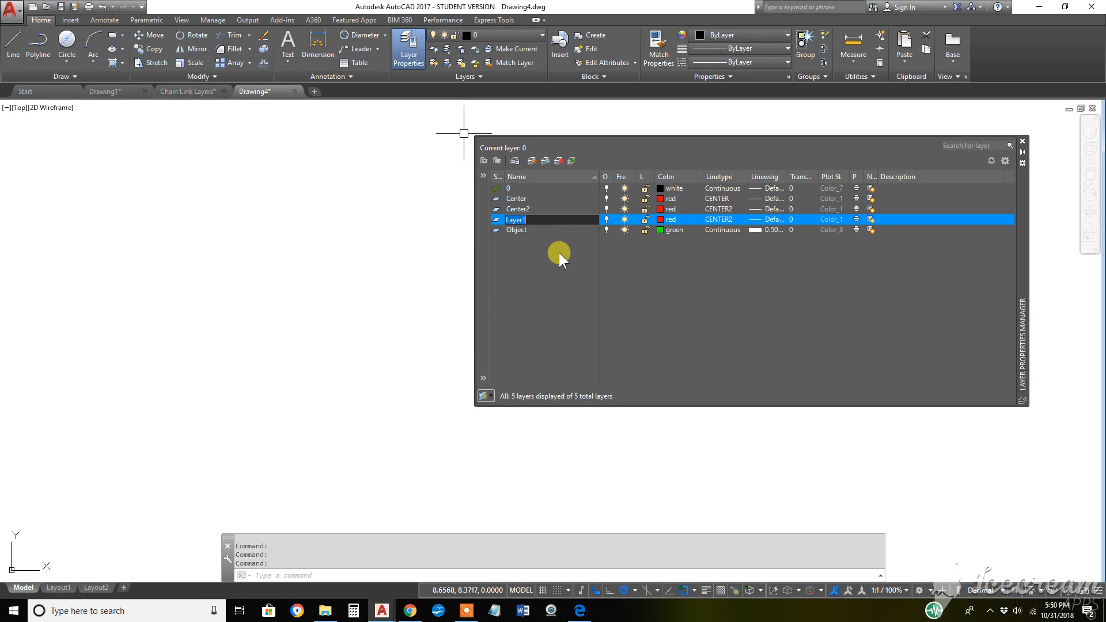
text(Center)
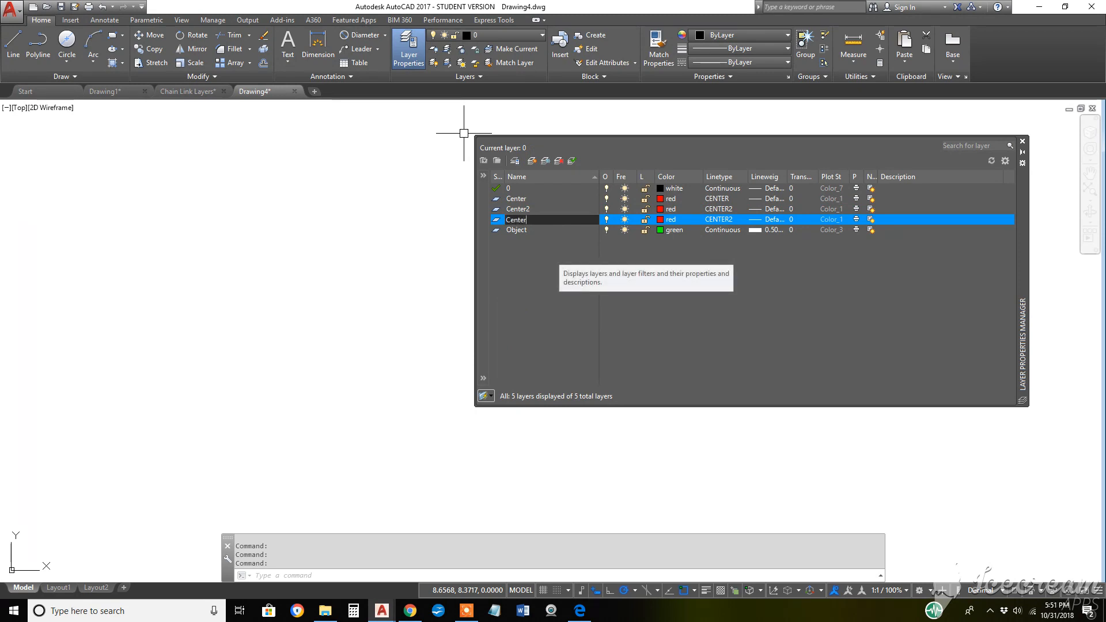
text(X2)
click(718, 219)
click(468, 294)
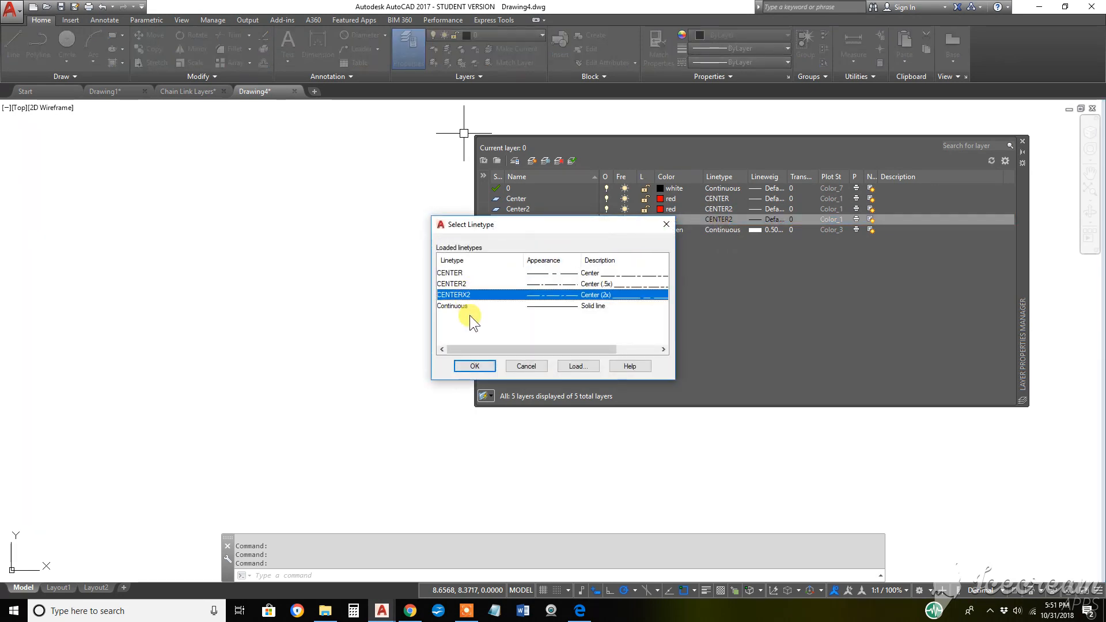
click(475, 366)
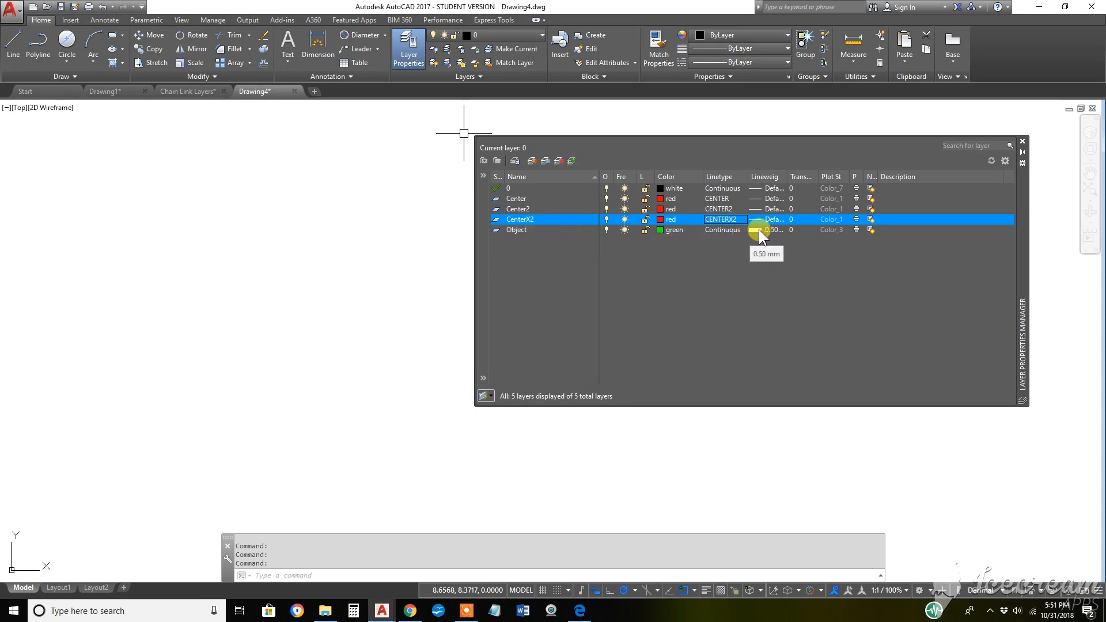
Make the Object layer the current layer.
click(521, 230)
click(571, 159)
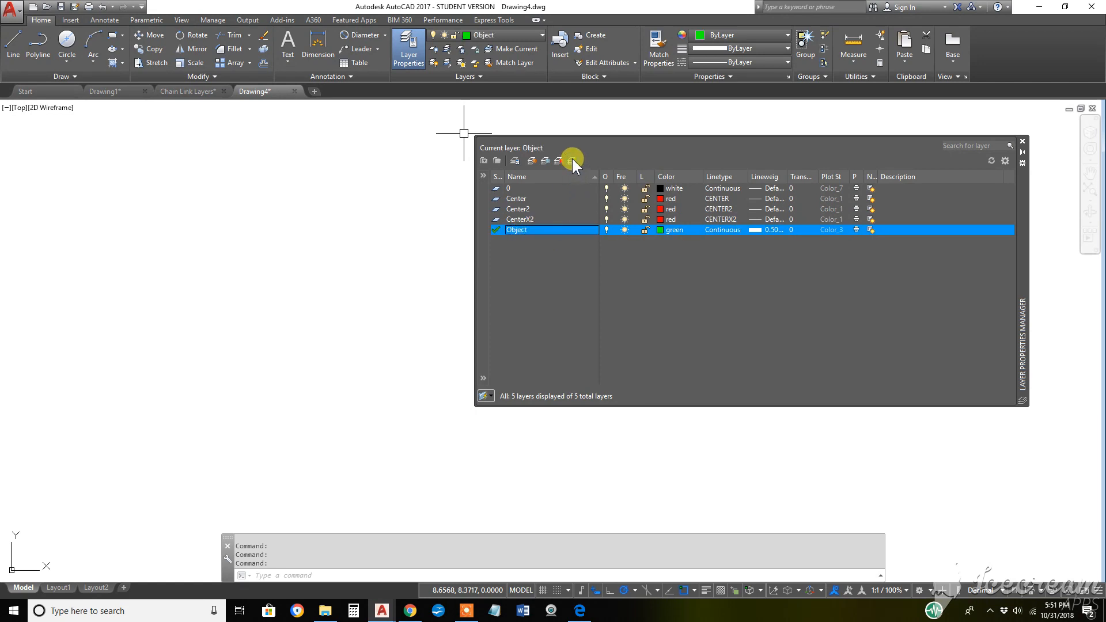